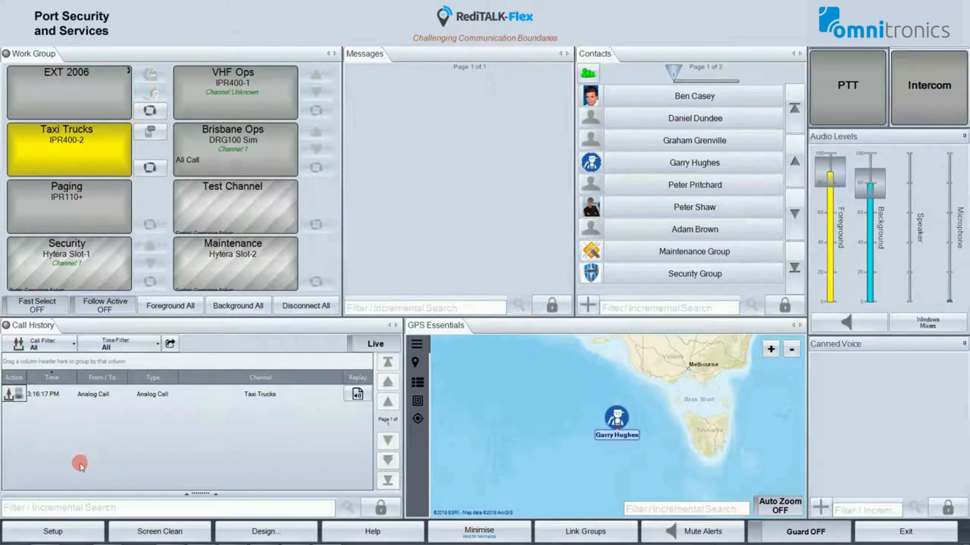
# Step: Open the audio options in the console settings, and collapse and re-expand the Audio Mute and Audio Devices sections
pyautogui.click(61, 531)
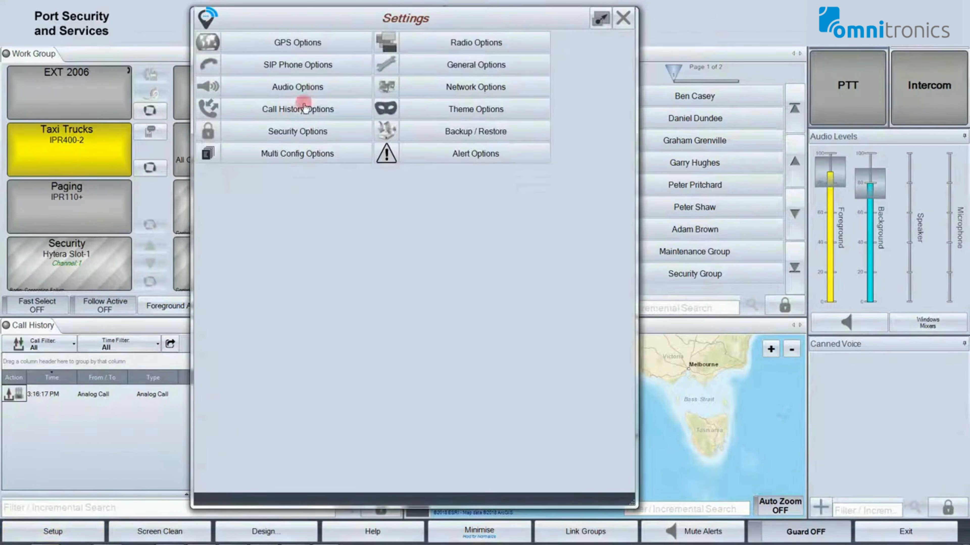
pyautogui.click(305, 83)
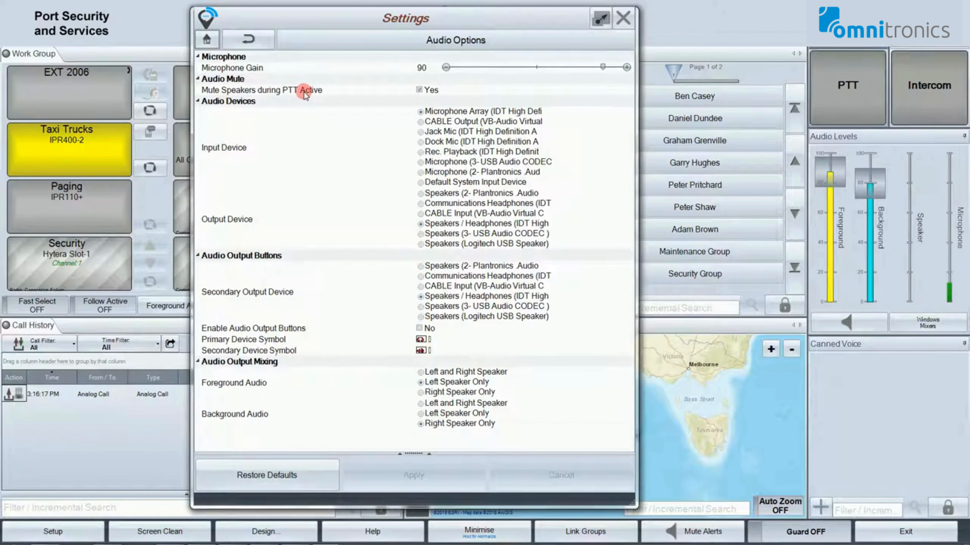
pyautogui.click(198, 79)
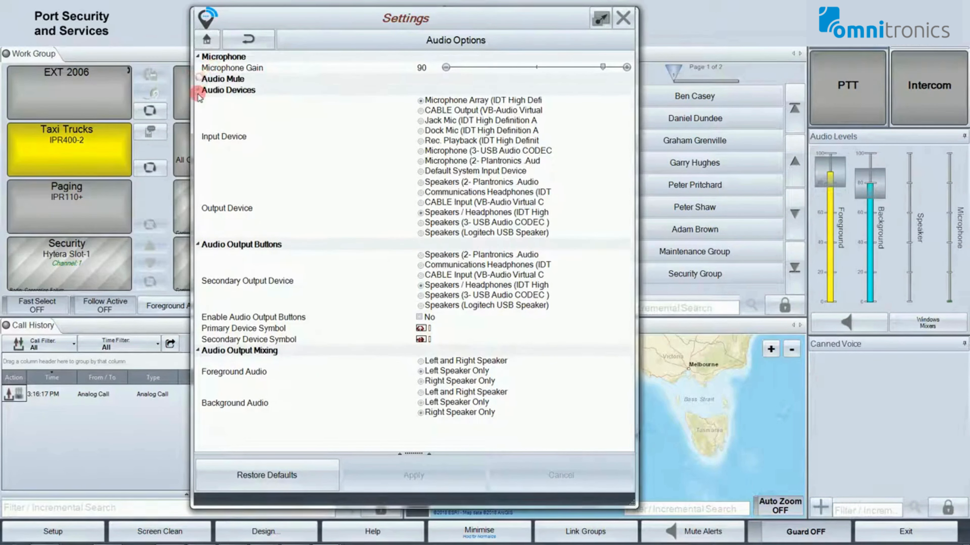
pyautogui.click(197, 90)
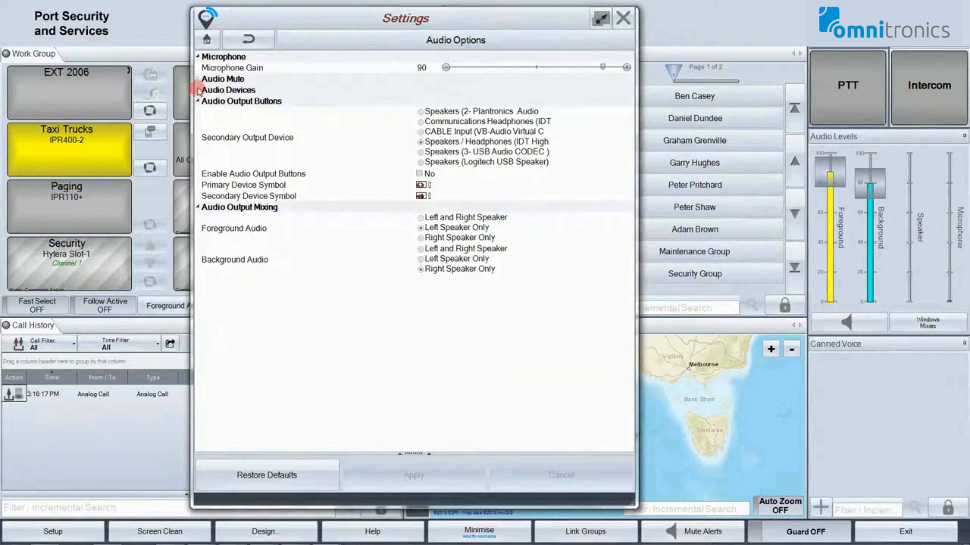
pyautogui.click(198, 91)
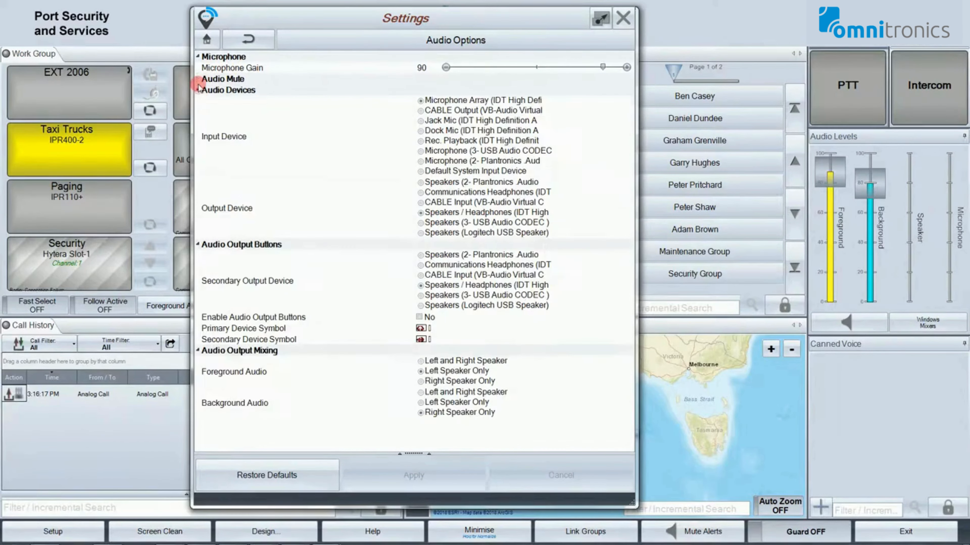
pyautogui.click(198, 79)
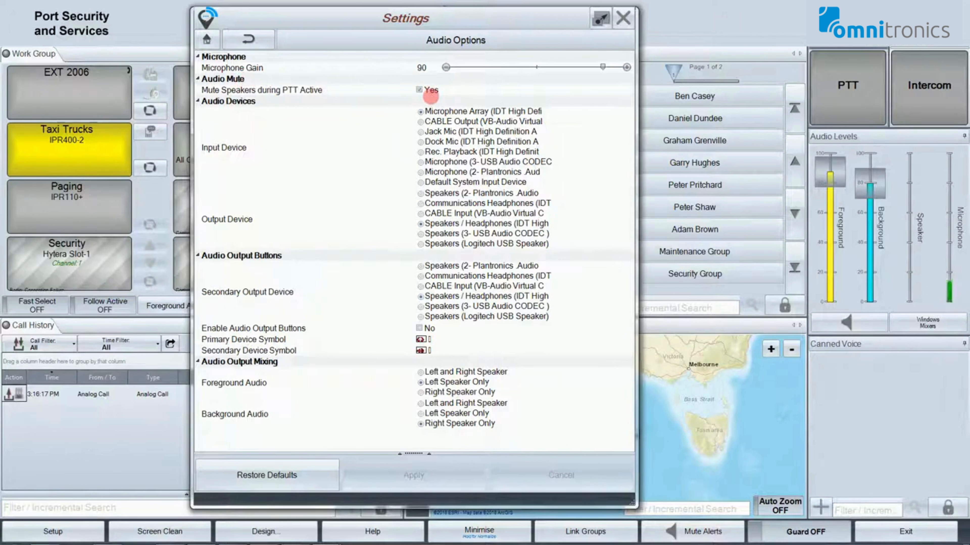
# Step: Set the input device to the Plantronics microphone and the output device to the Plantronics speakers
pyautogui.click(432, 100)
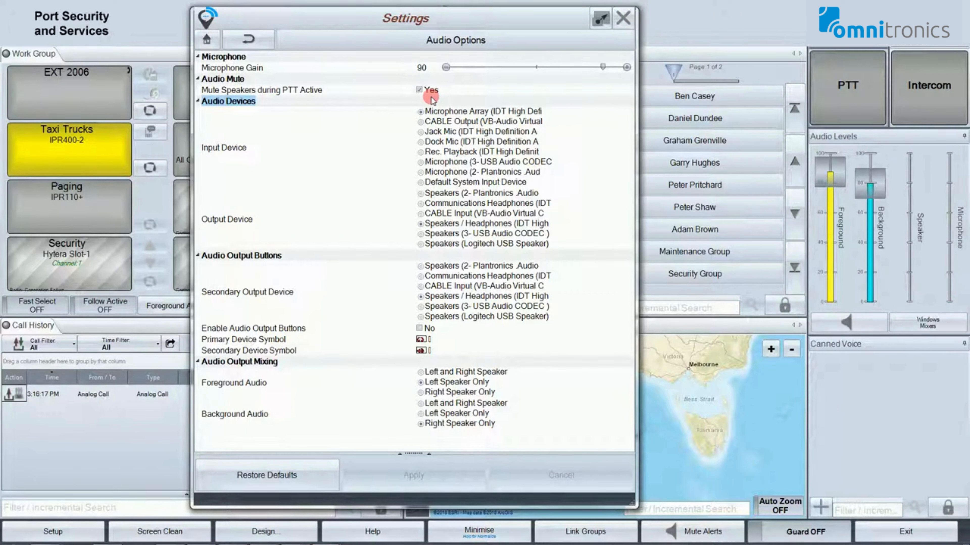
pyautogui.click(232, 148)
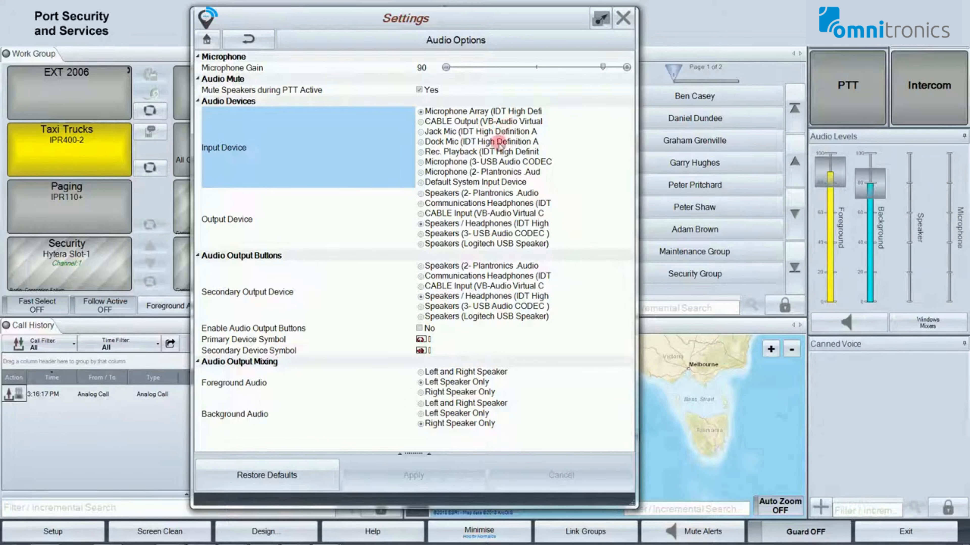
pyautogui.click(422, 172)
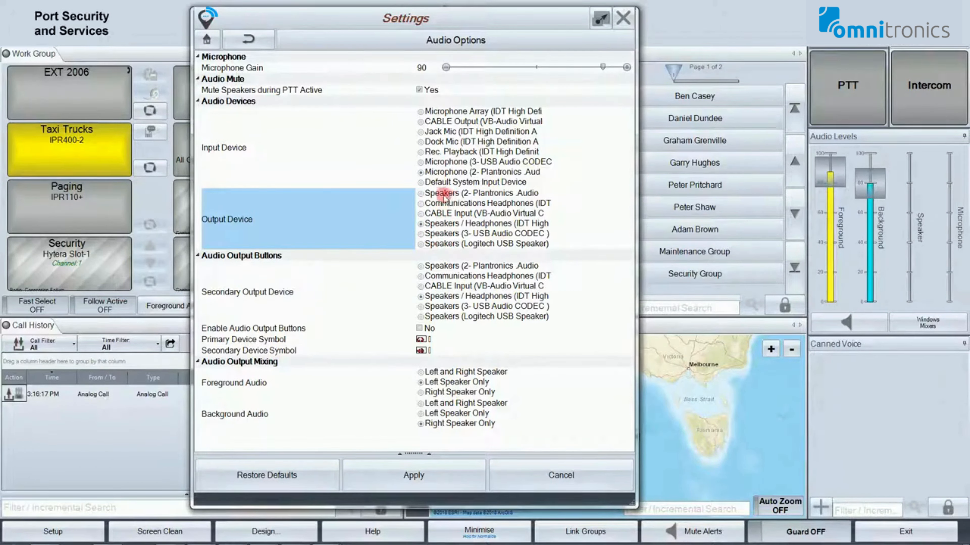
pyautogui.click(420, 194)
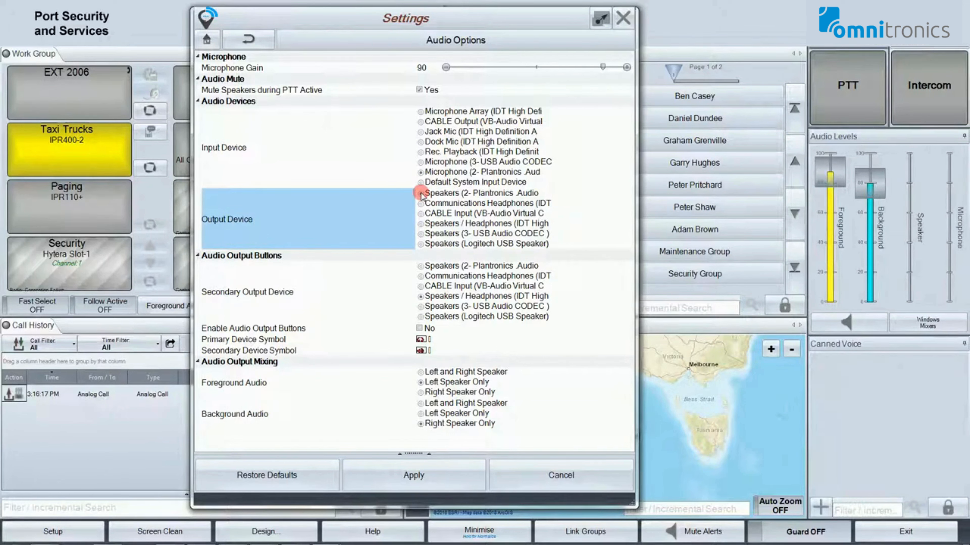
pyautogui.click(421, 194)
# Step: Enable the audio output buttons, set the secondary output device to Speakers (Logitech USB Speaker), and apply the changes
pyautogui.click(419, 328)
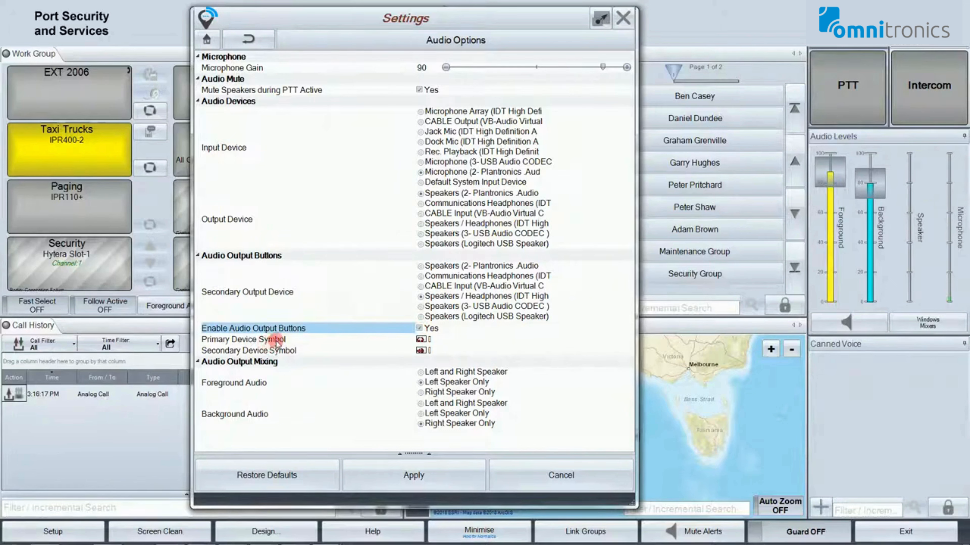
pyautogui.click(280, 297)
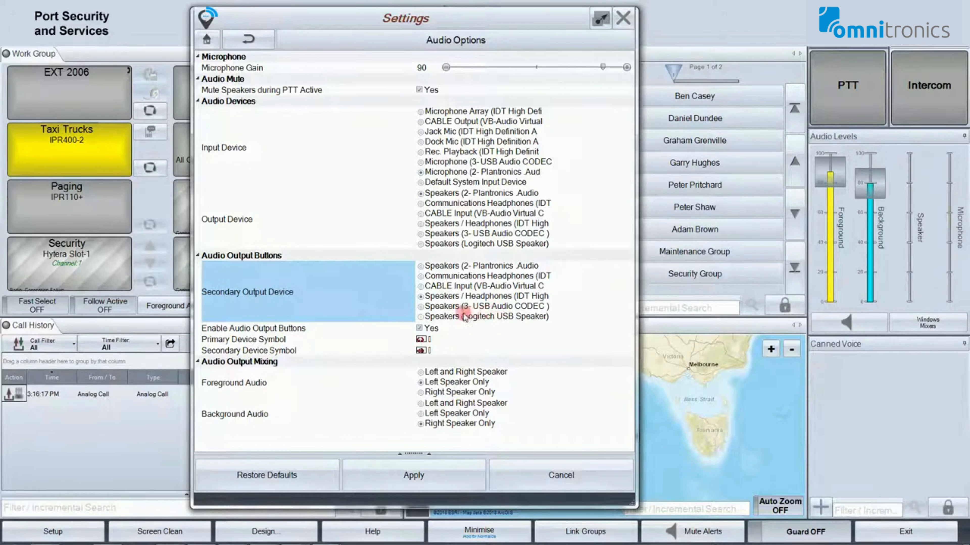
pyautogui.click(421, 317)
pyautogui.click(414, 475)
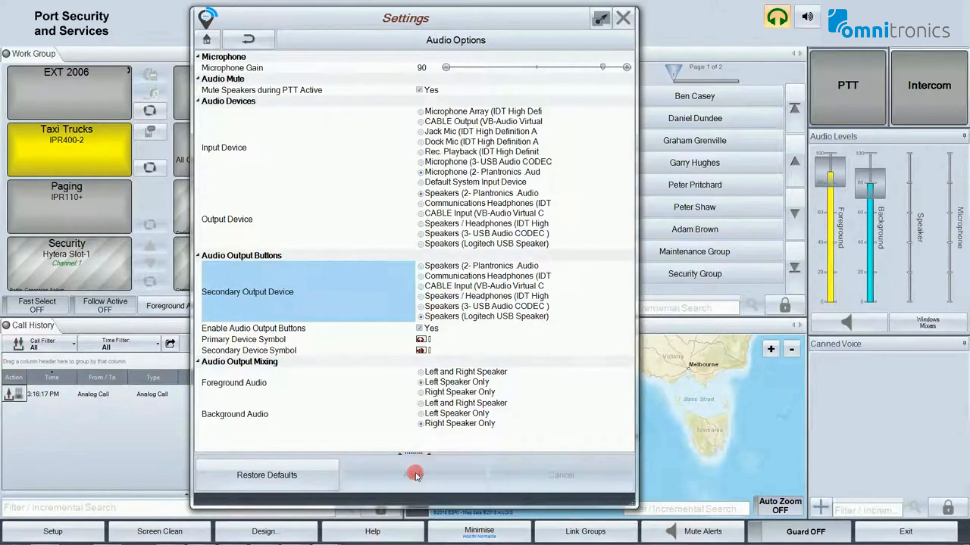
# Step: Close the settings and switch the console's audio output from the headset to the speaker
pyautogui.click(775, 24)
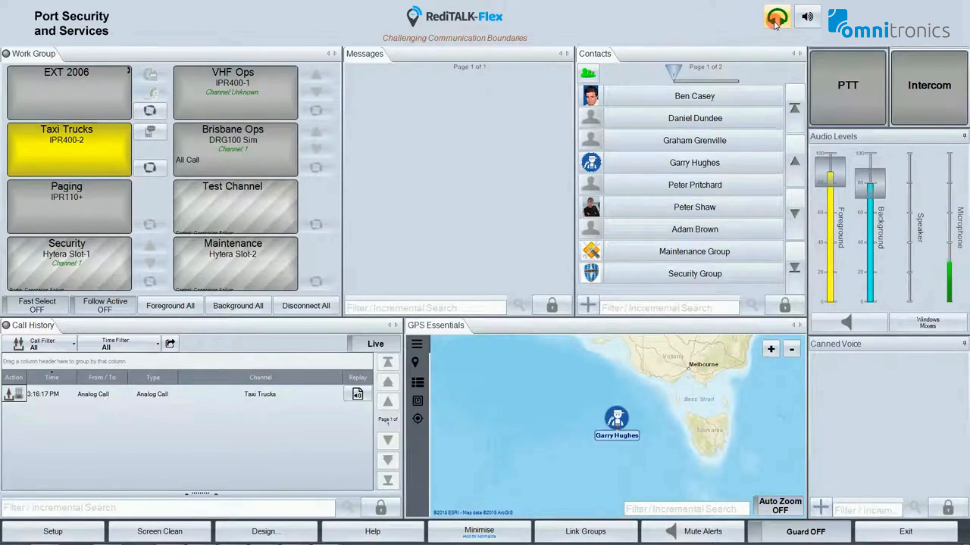
pyautogui.click(801, 18)
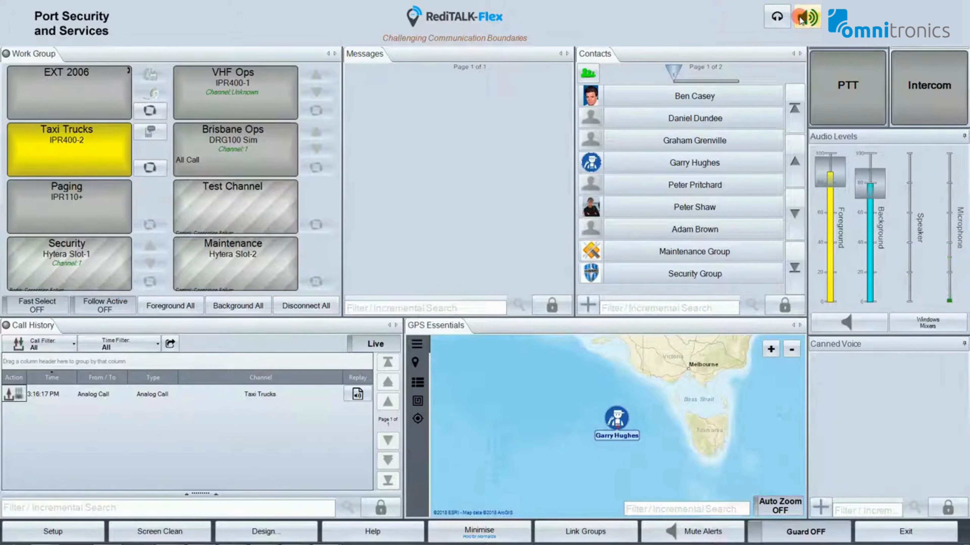
pyautogui.click(229, 260)
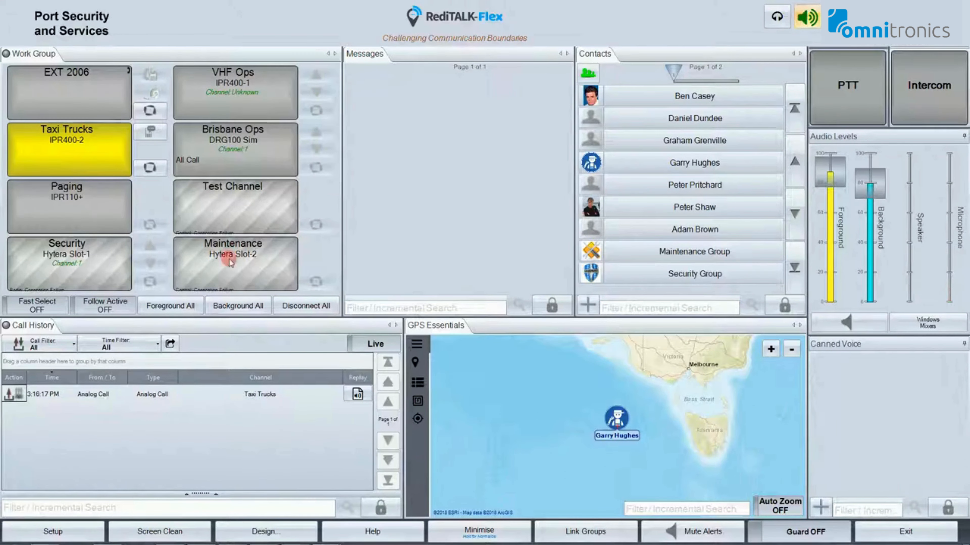
# Step: In the audio options, keep Foreground Audio on Left Speaker Only, set Microphone Gain to 84, apply, and close the settings
pyautogui.click(37, 529)
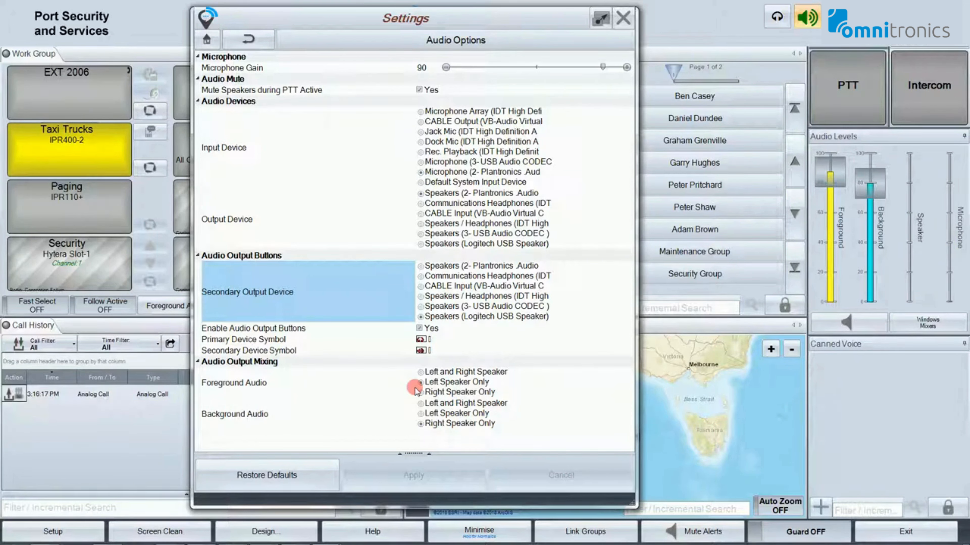
pyautogui.click(422, 382)
pyautogui.click(601, 68)
pyautogui.moveTo(548, 72); pyautogui.dragTo(625, 76)
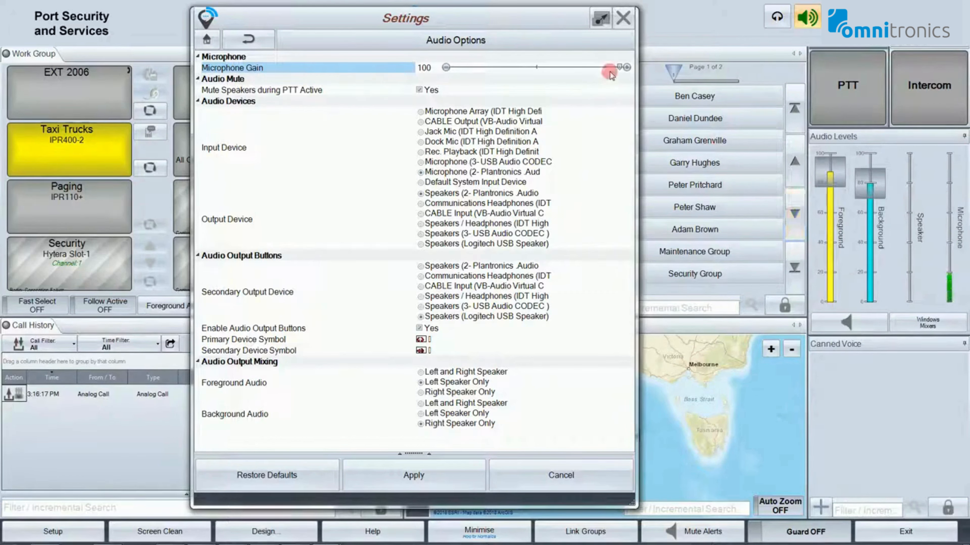
pyautogui.moveTo(618, 69); pyautogui.dragTo(593, 69)
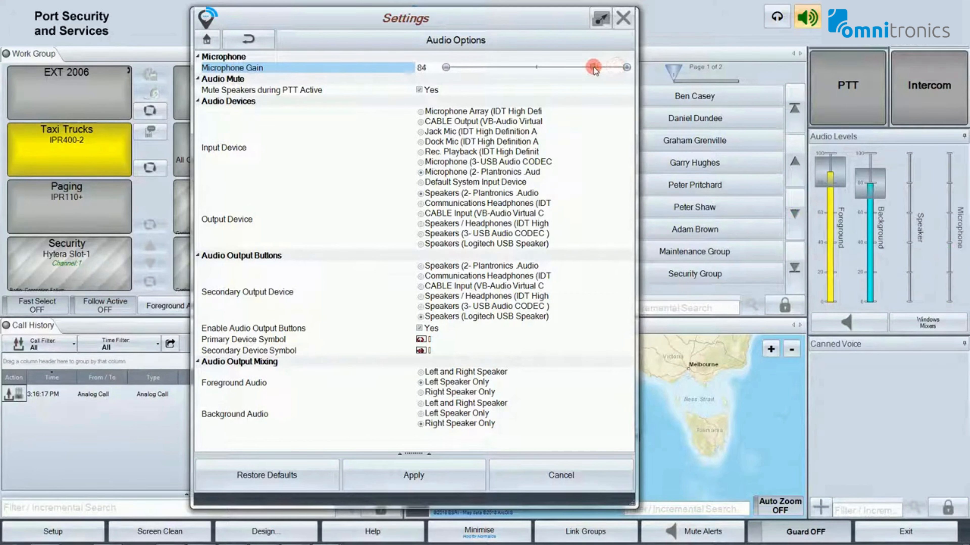
pyautogui.click(413, 475)
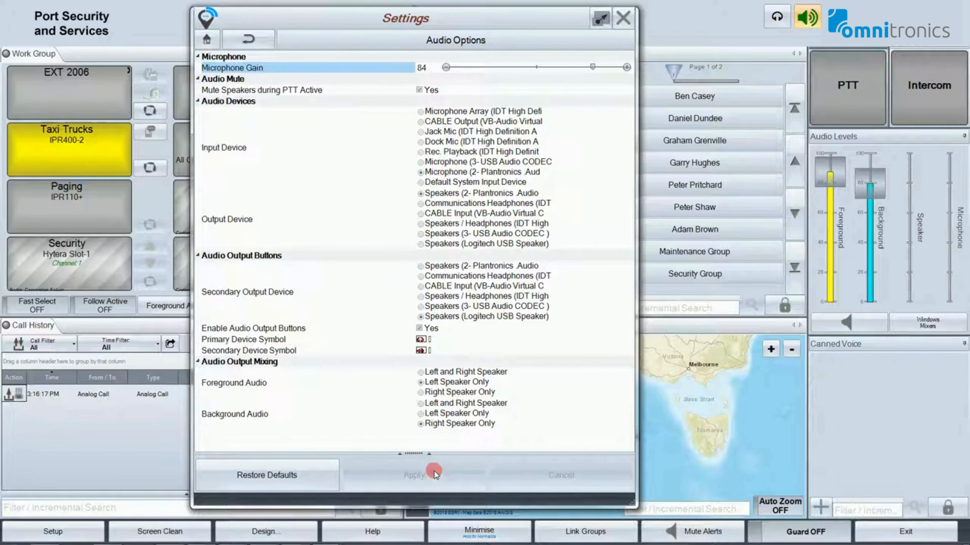
pyautogui.click(622, 28)
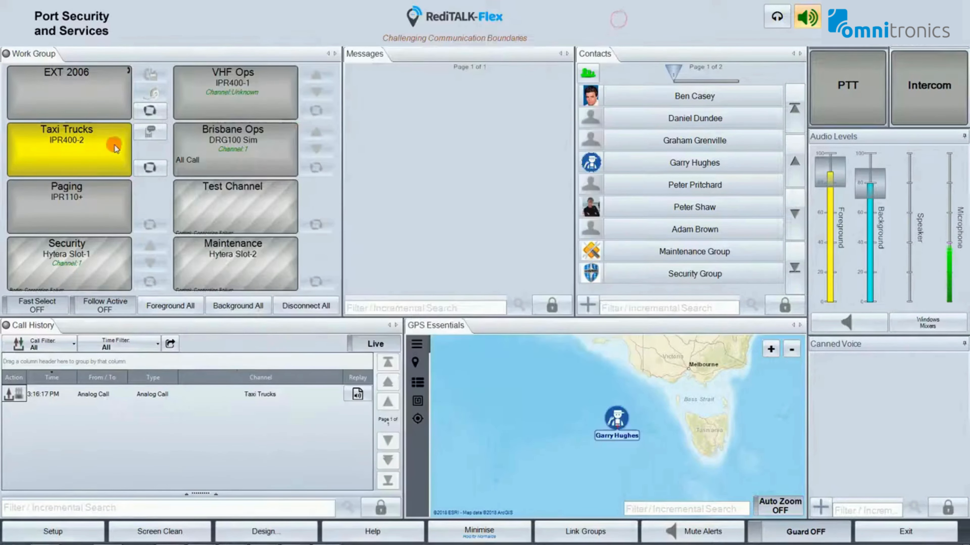
# Step: Disconnect all work group channels and briefly activate push-to-talk to check the microphone level
pyautogui.click(87, 150)
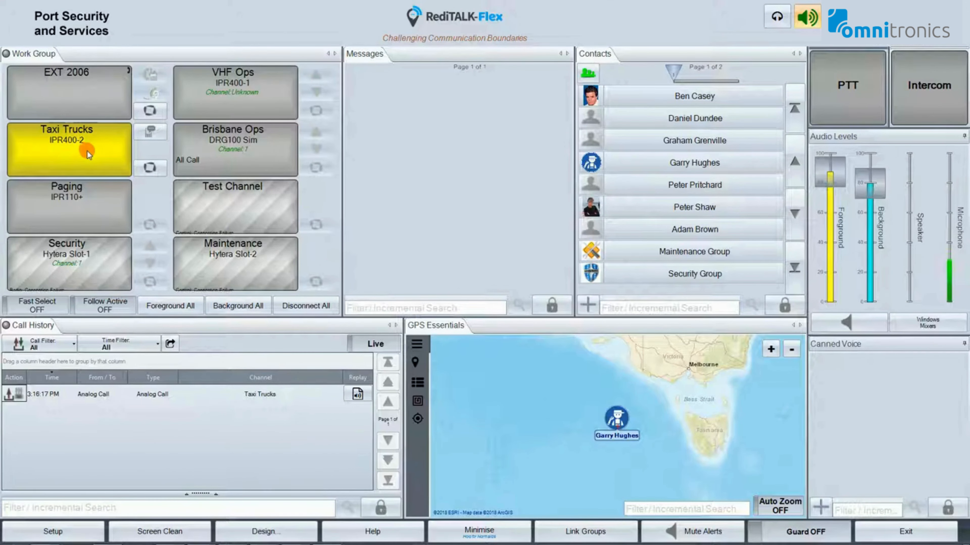
pyautogui.click(100, 306)
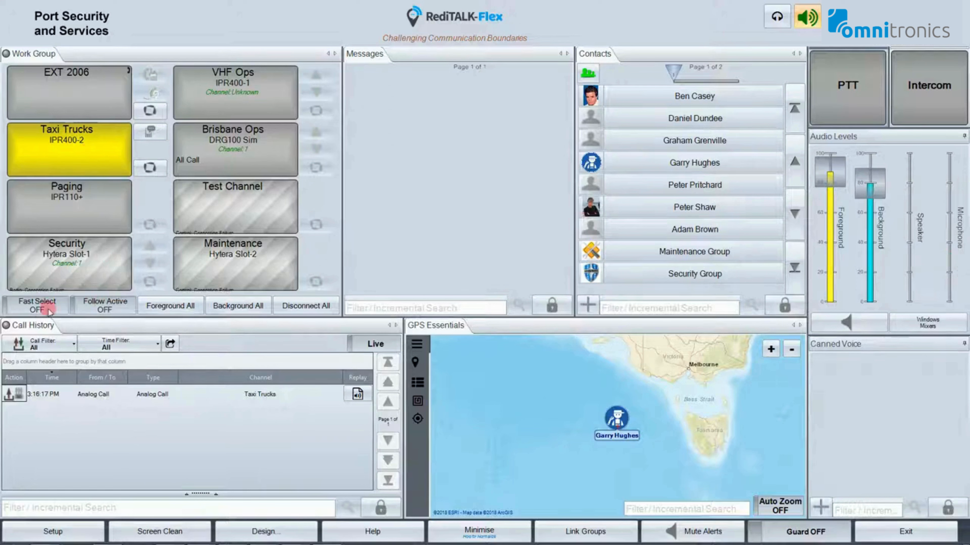
pyautogui.click(299, 307)
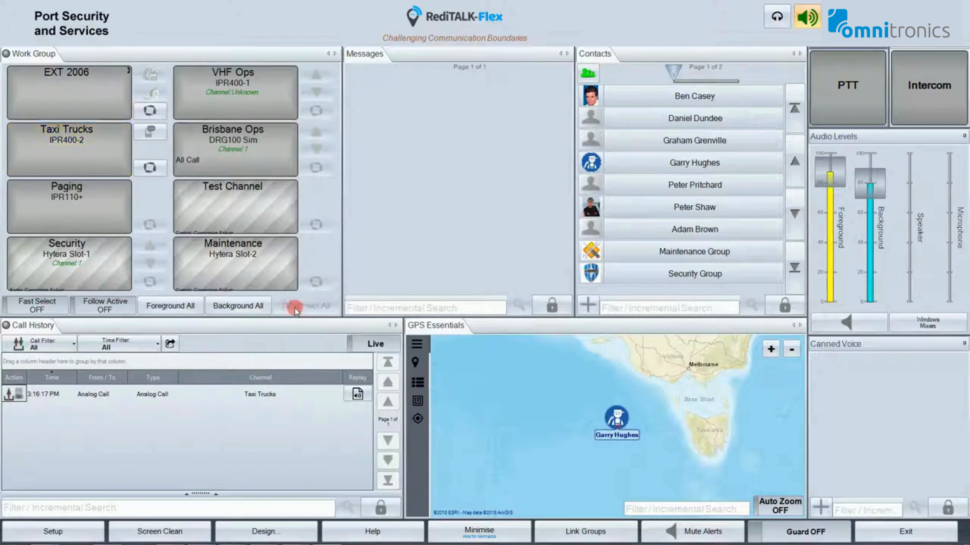
pyautogui.click(859, 94)
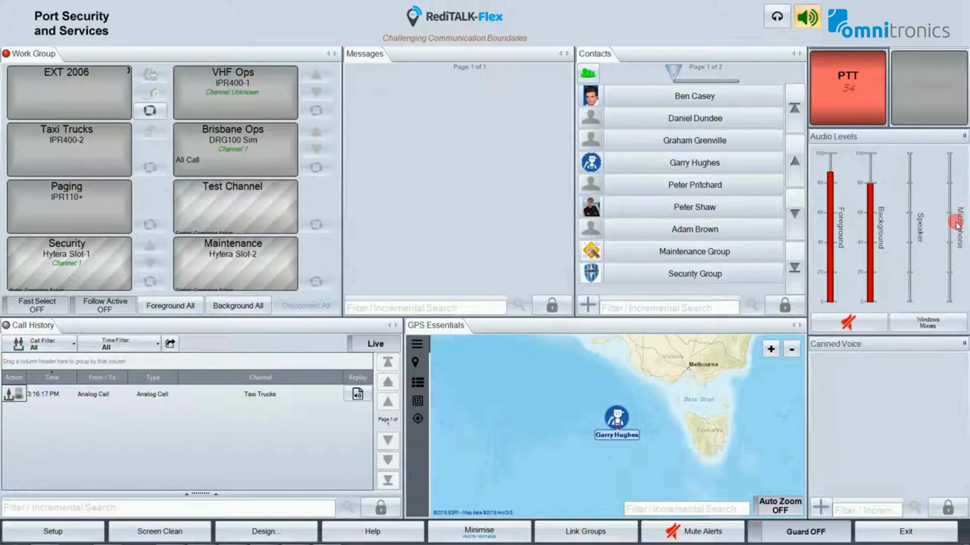
pyautogui.click(859, 115)
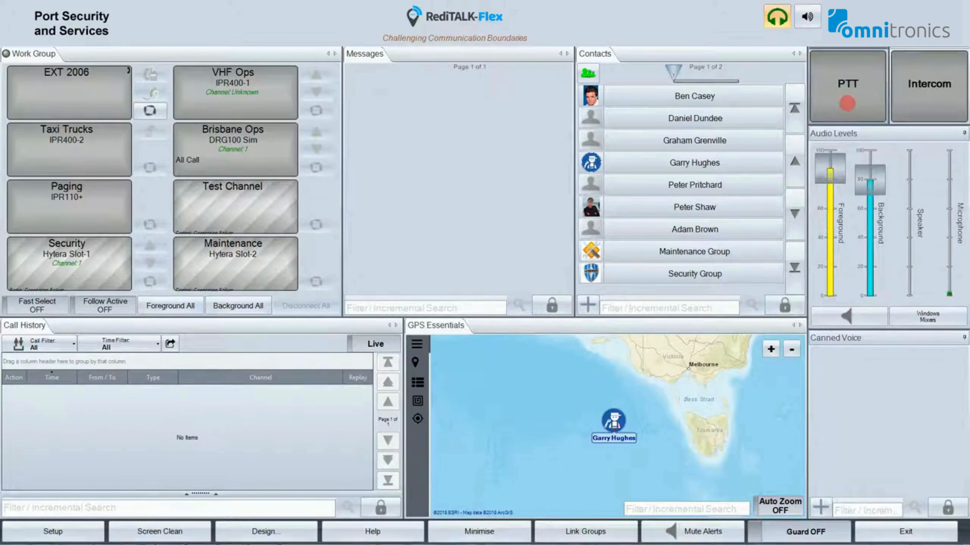